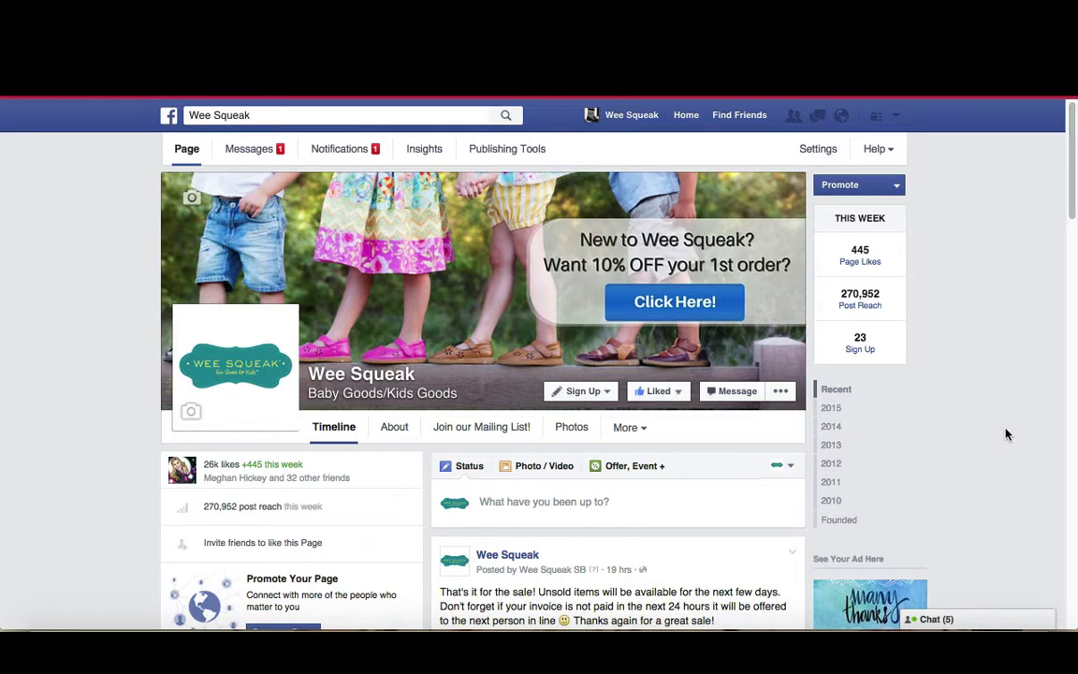
- Go to Ads Manager, switch to the Wee Squeak USD ad account and open its Audiences list
{"action": "left_click", "coordinate": [897, 184]}
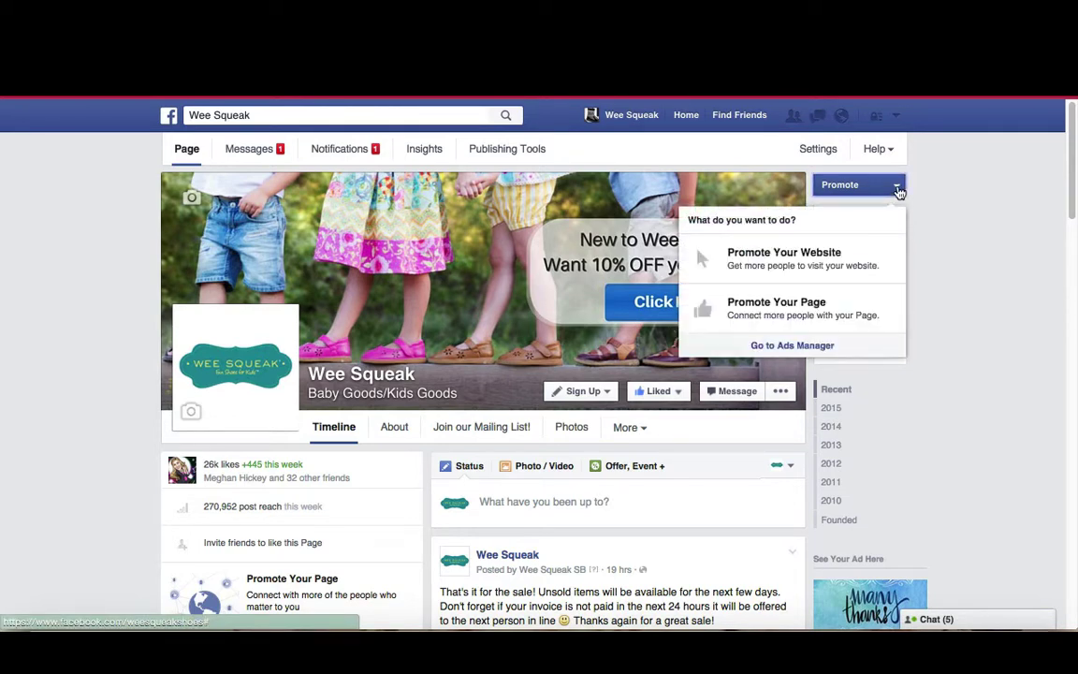
{"action": "left_click", "coordinate": [792, 345]}
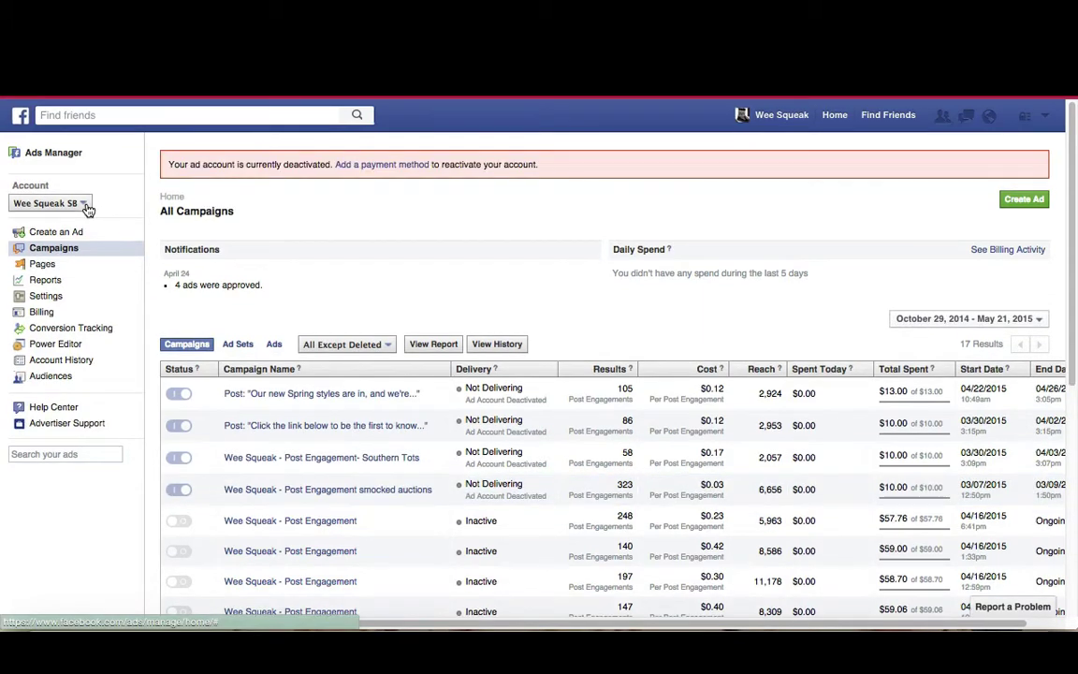
{"action": "left_click", "coordinate": [84, 205]}
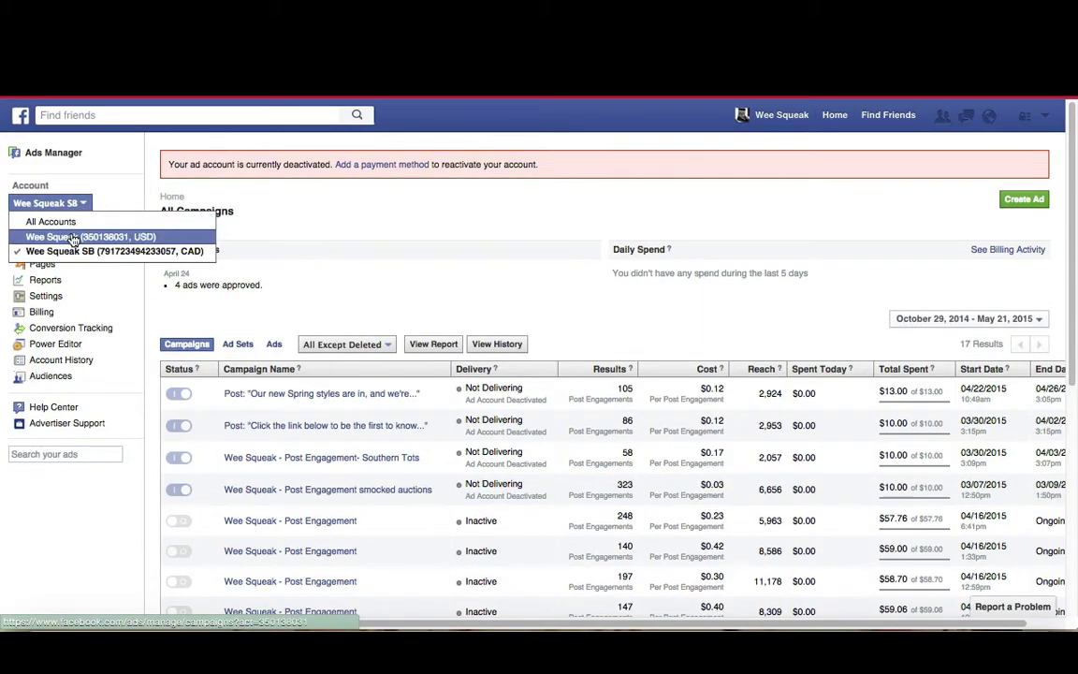
{"action": "left_click", "coordinate": [70, 246]}
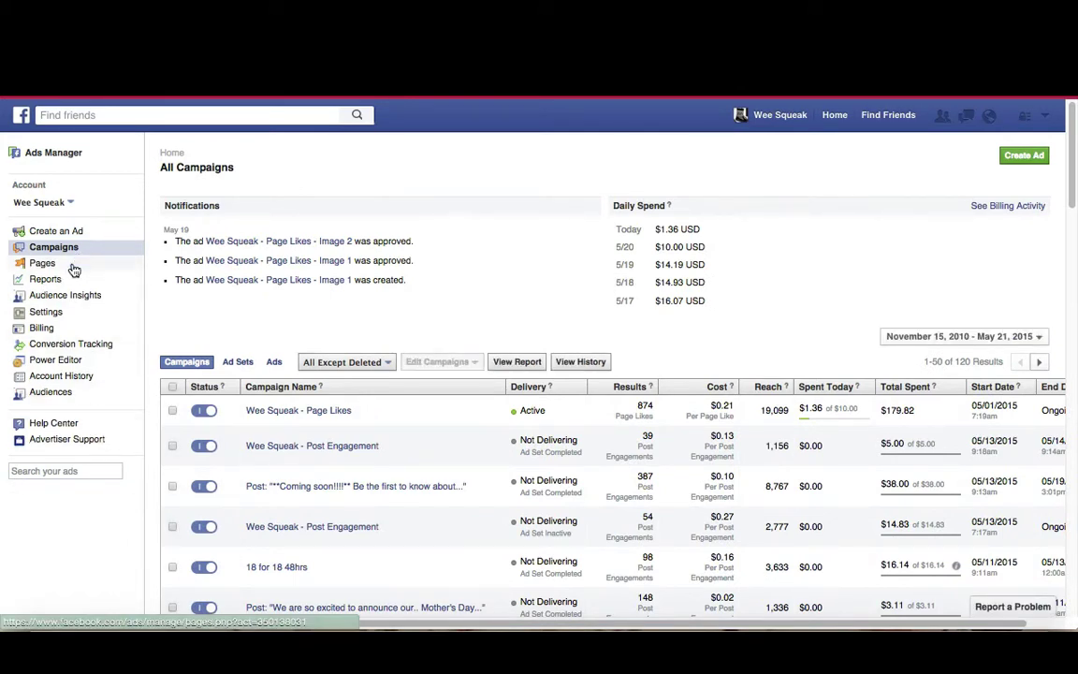
{"action": "left_click", "coordinate": [55, 393]}
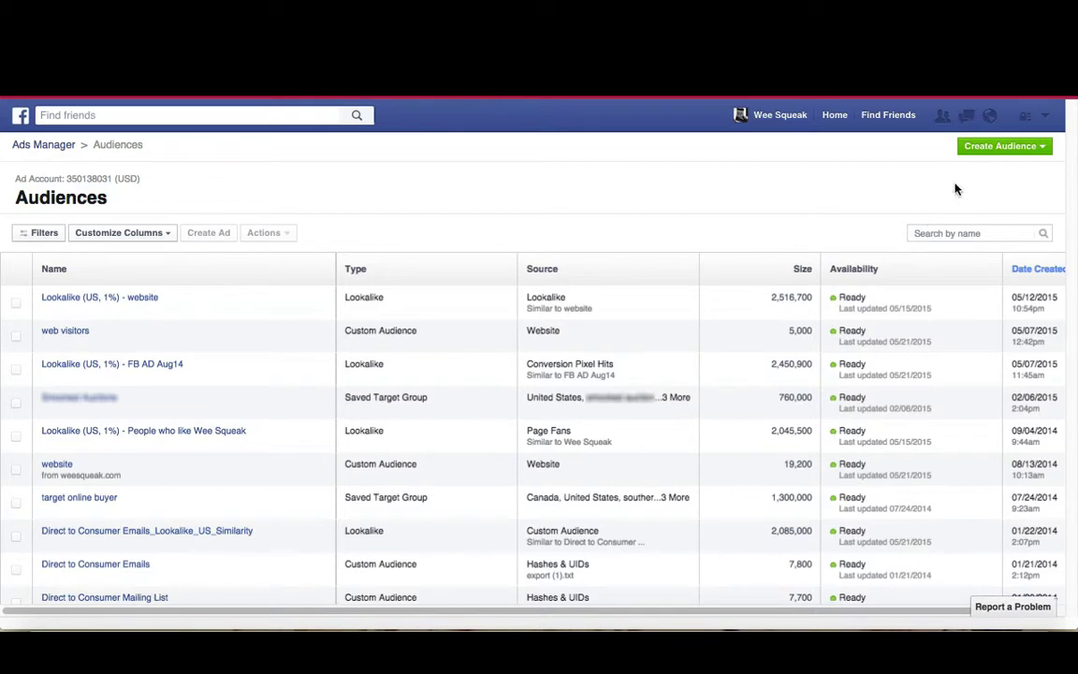
- Create a custom audience from a customer list by uploading the FB Audience file from the Desktop with Emails as the data type
{"action": "left_click", "coordinate": [1035, 150]}
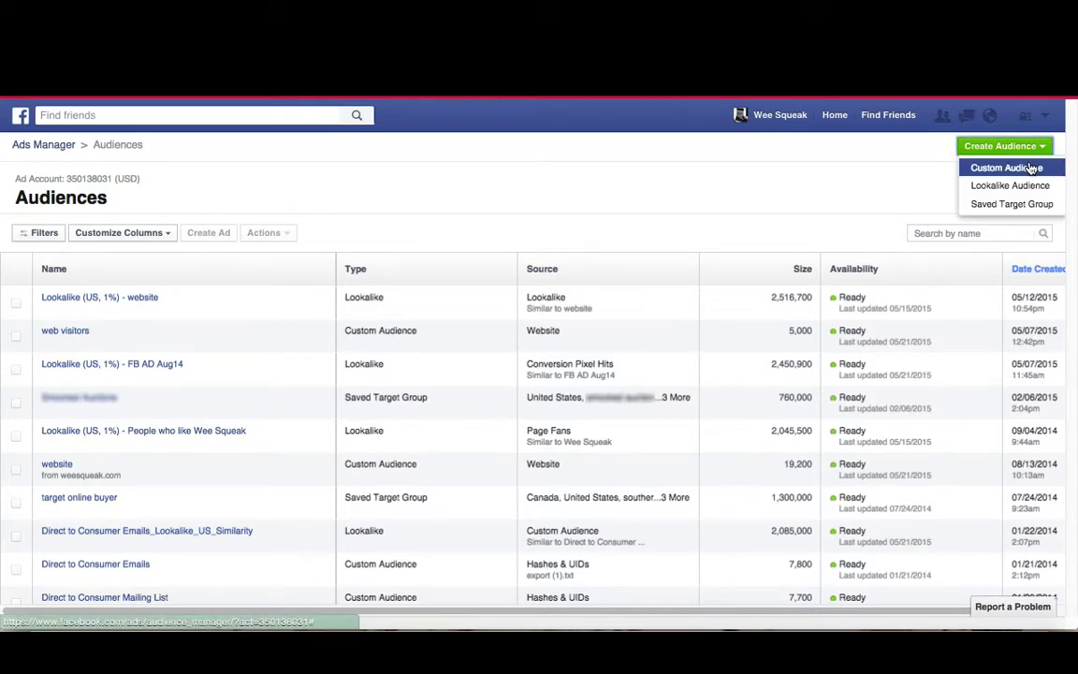
{"action": "left_click", "coordinate": [1030, 170]}
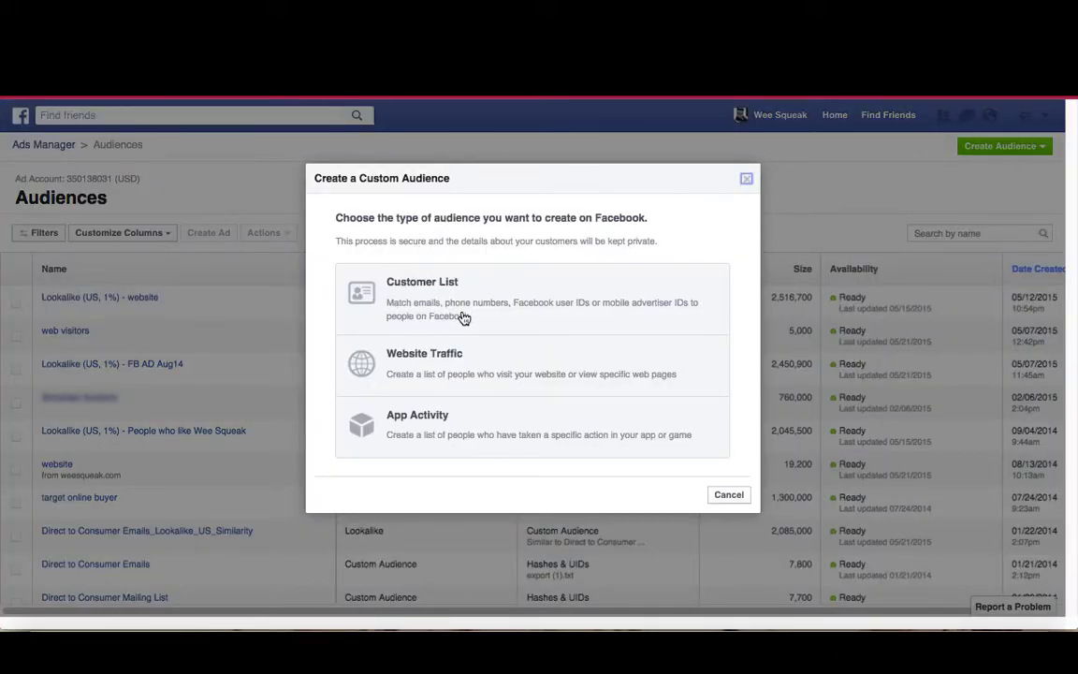
{"action": "left_click", "coordinate": [400, 321]}
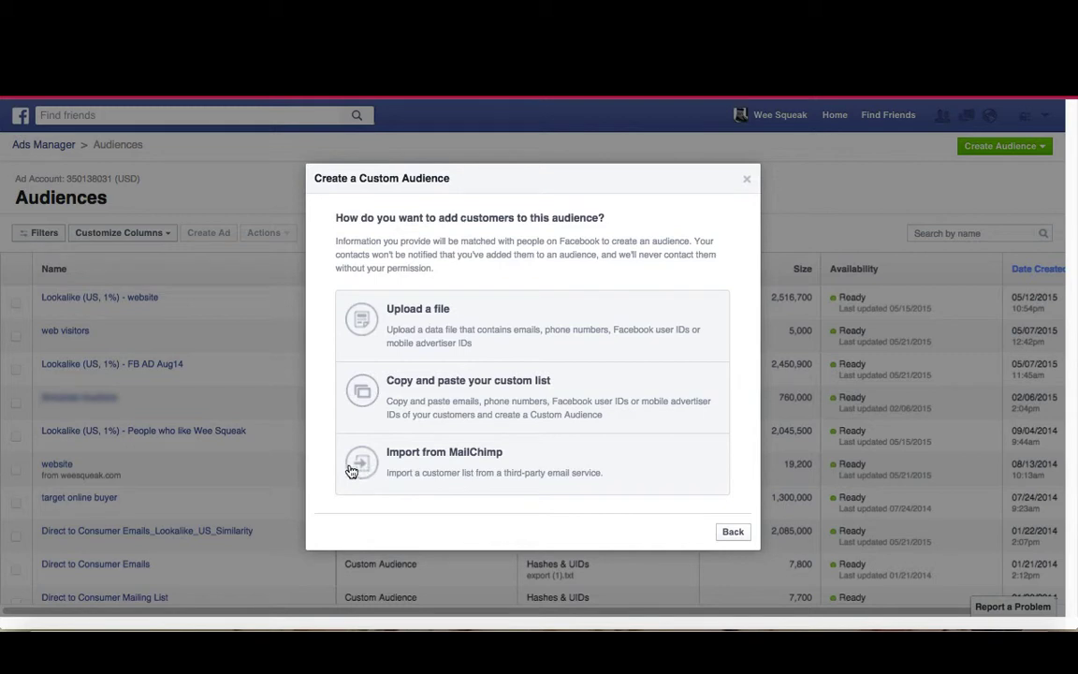
{"action": "left_click", "coordinate": [393, 323]}
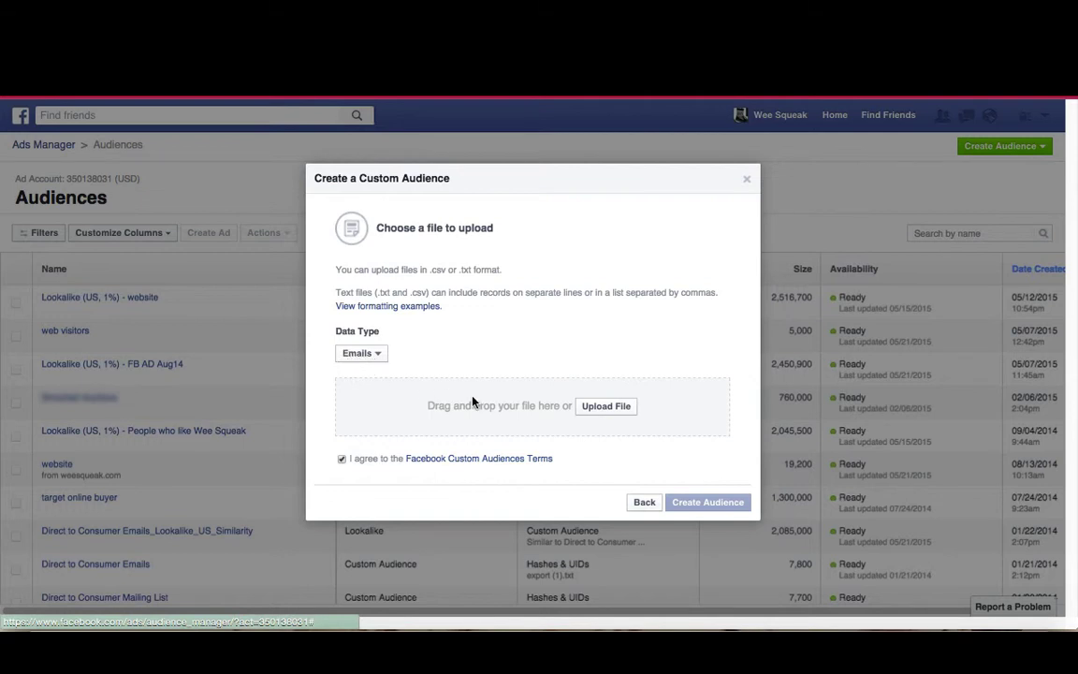
{"action": "left_click", "coordinate": [585, 410]}
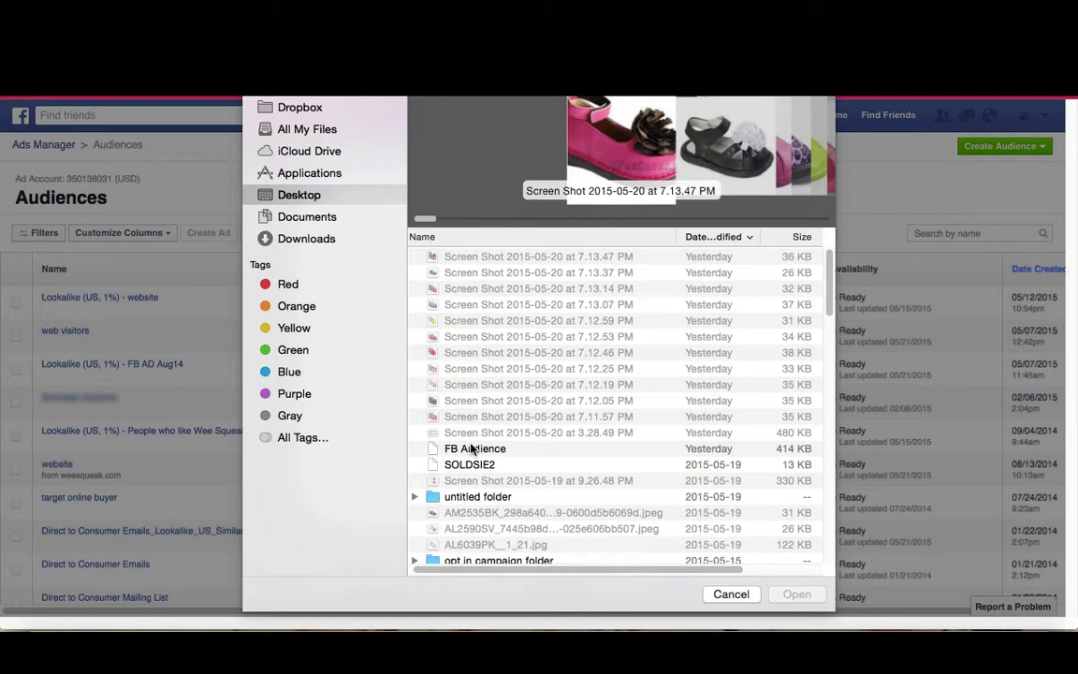
{"action": "left_click", "coordinate": [472, 449]}
{"action": "left_click", "coordinate": [795, 593]}
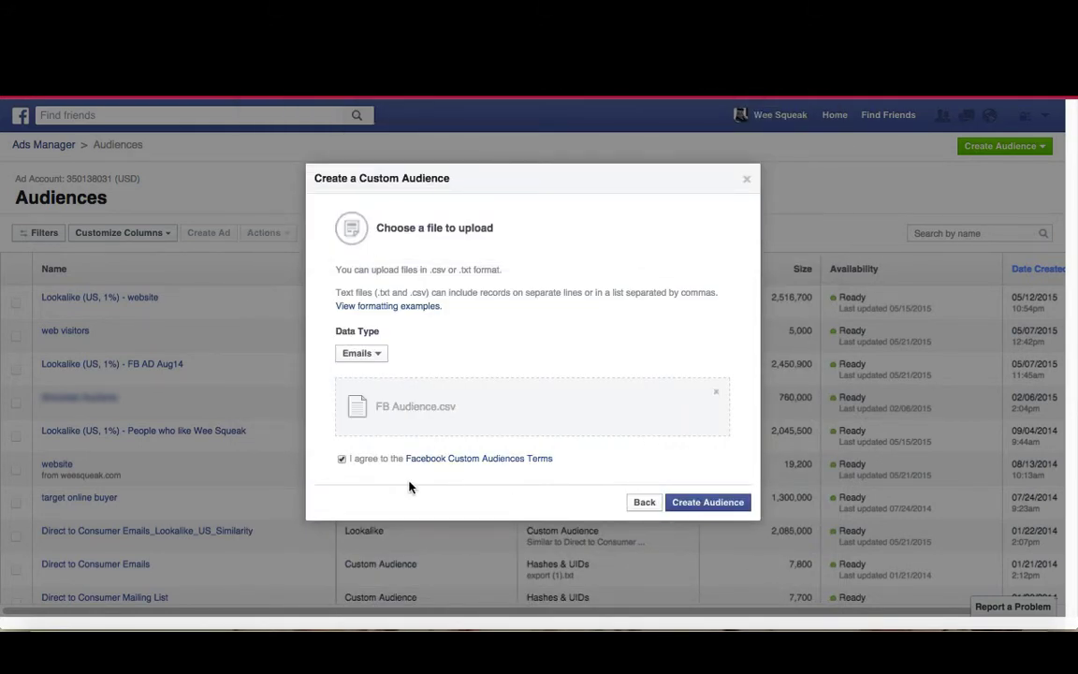
{"action": "left_click", "coordinate": [737, 501]}
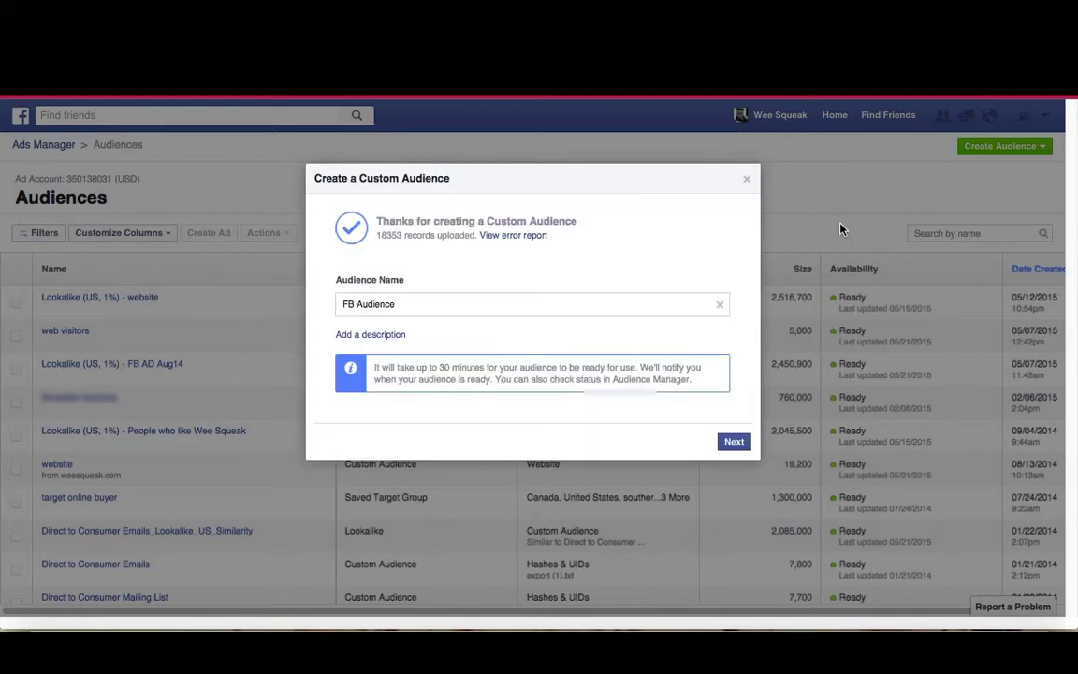
- Name the uploaded custom audience NEW WEBSITE EMAILS and continue to the follow-up options
{"action": "double_click", "coordinate": [384, 304]}
{"action": "left_click_drag", "start_coordinate": [383, 304], "coordinate": [345, 301]}
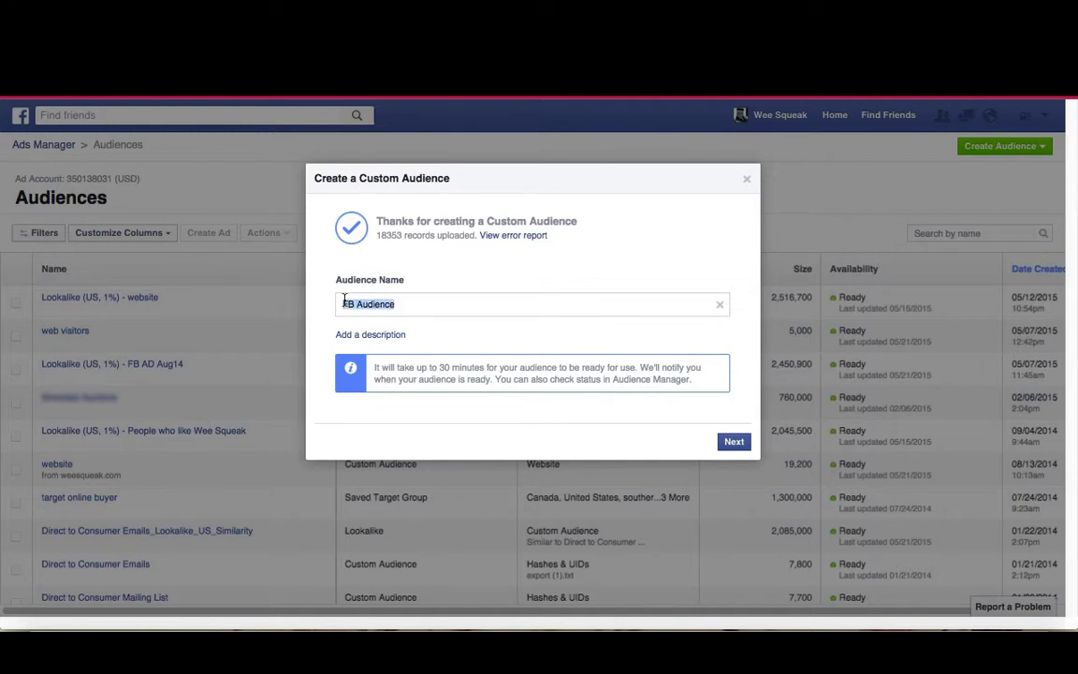
{"action": "type", "text": "NEW WEBSITE EMAI"}
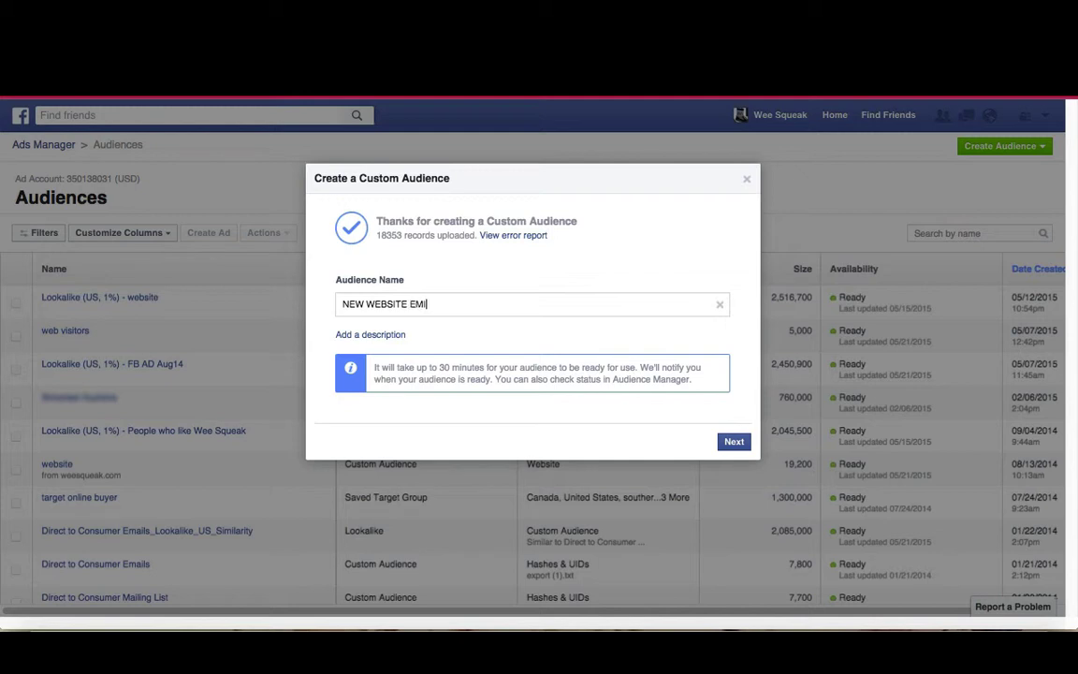
{"action": "type", "text": "LS"}
{"action": "left_click", "coordinate": [730, 441]}
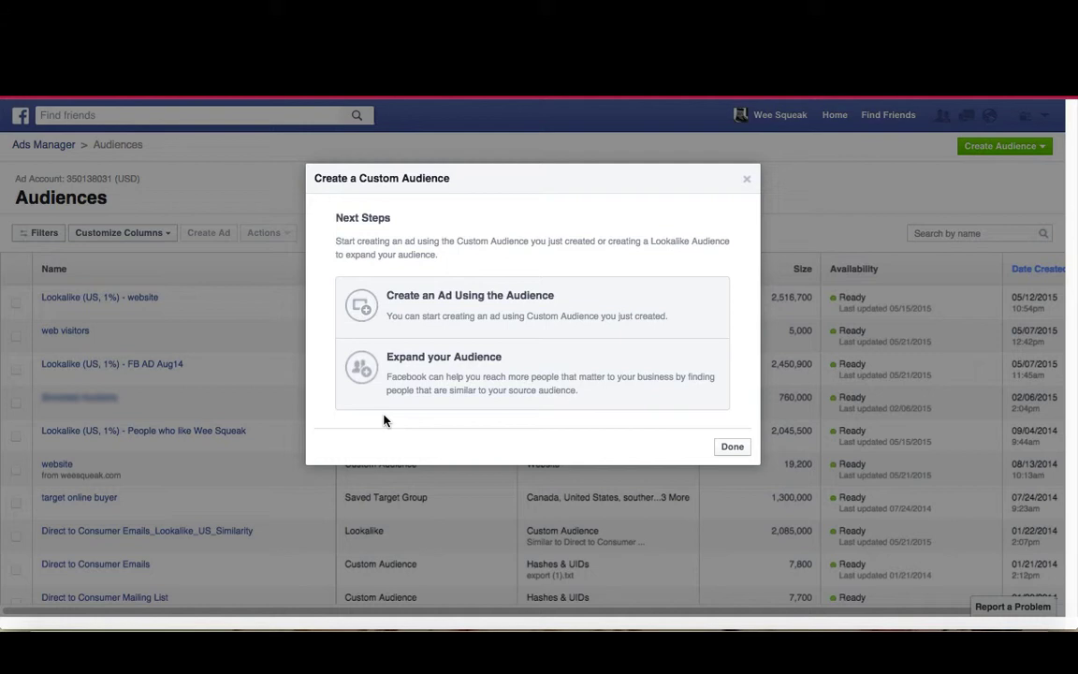
- Expand the NEW WEBSITE EMAILS audience by creating a lookalike audience for United States (US) at the smallest size
{"action": "left_click", "coordinate": [400, 386]}
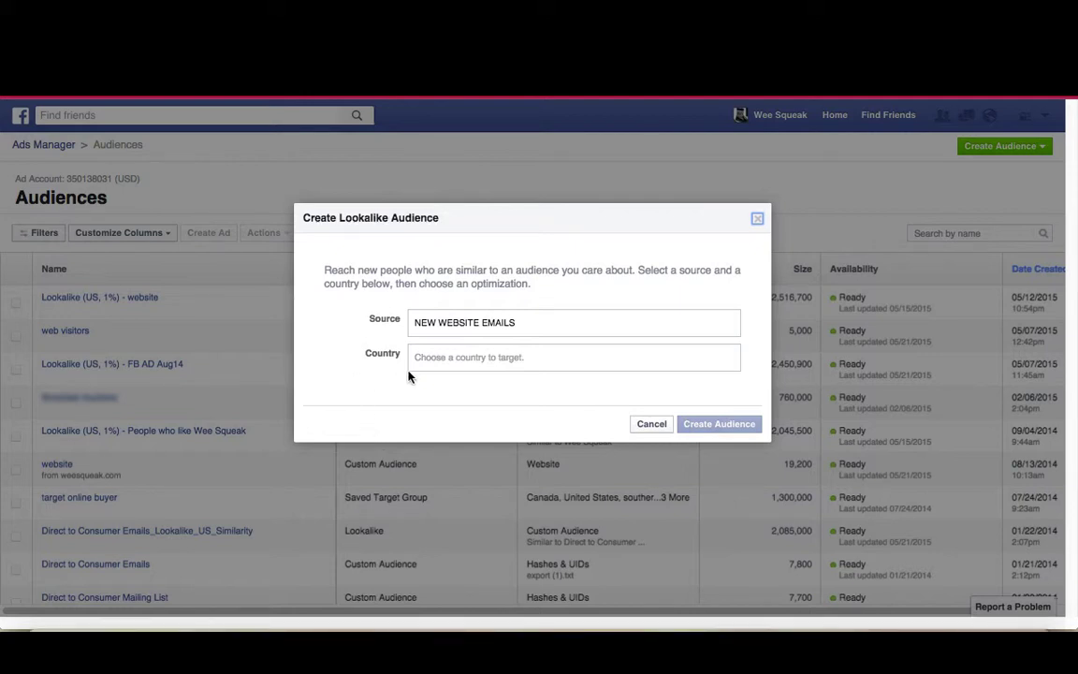
{"action": "left_click", "coordinate": [430, 357]}
{"action": "type", "text": "UNite"}
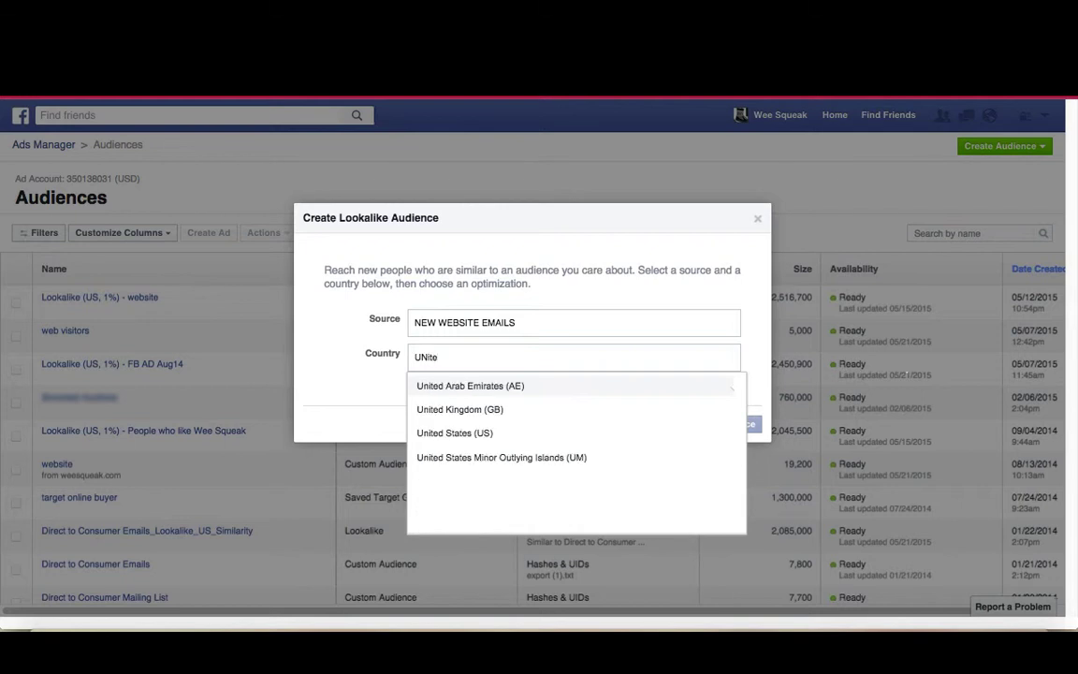
{"action": "left_click", "coordinate": [434, 433]}
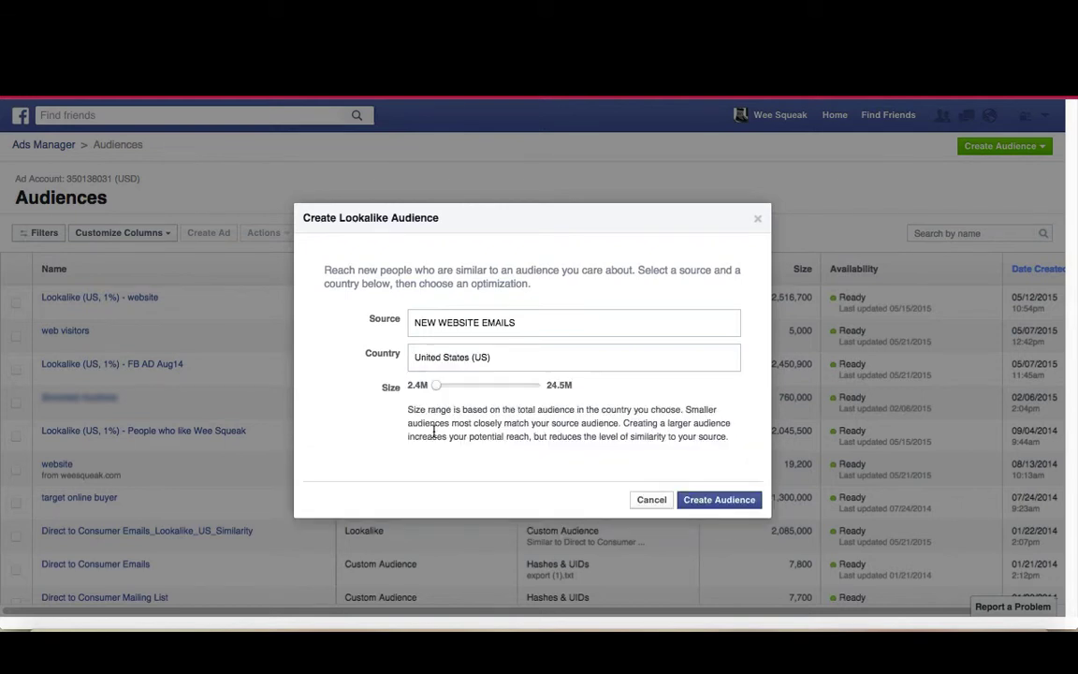
{"action": "left_click", "coordinate": [521, 360]}
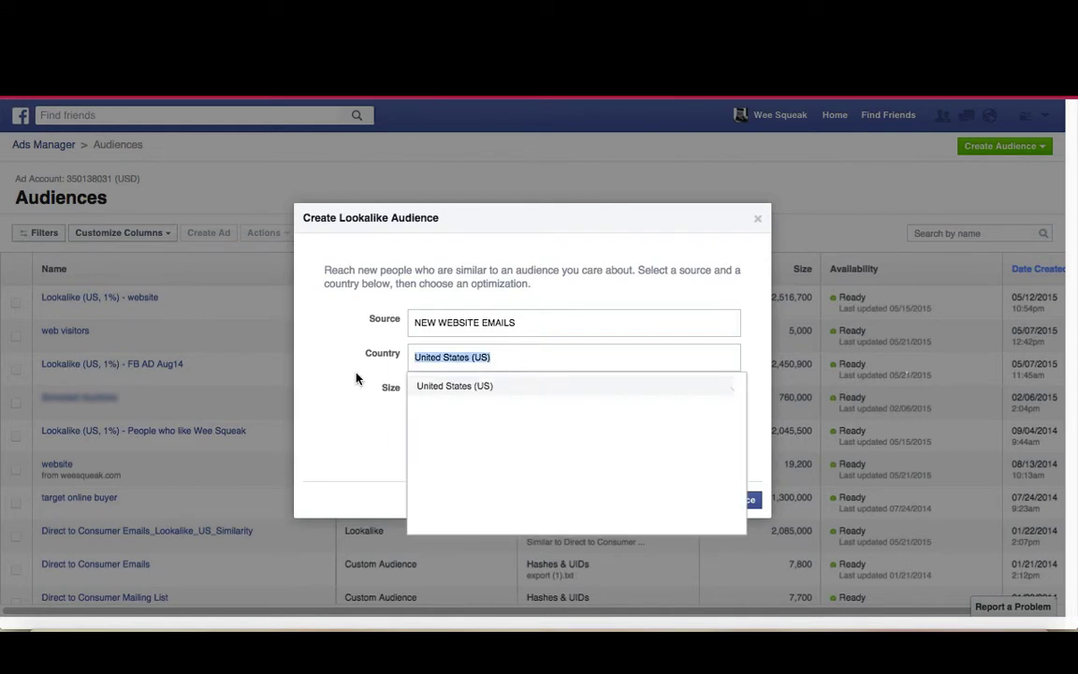
{"action": "left_click", "coordinate": [382, 439]}
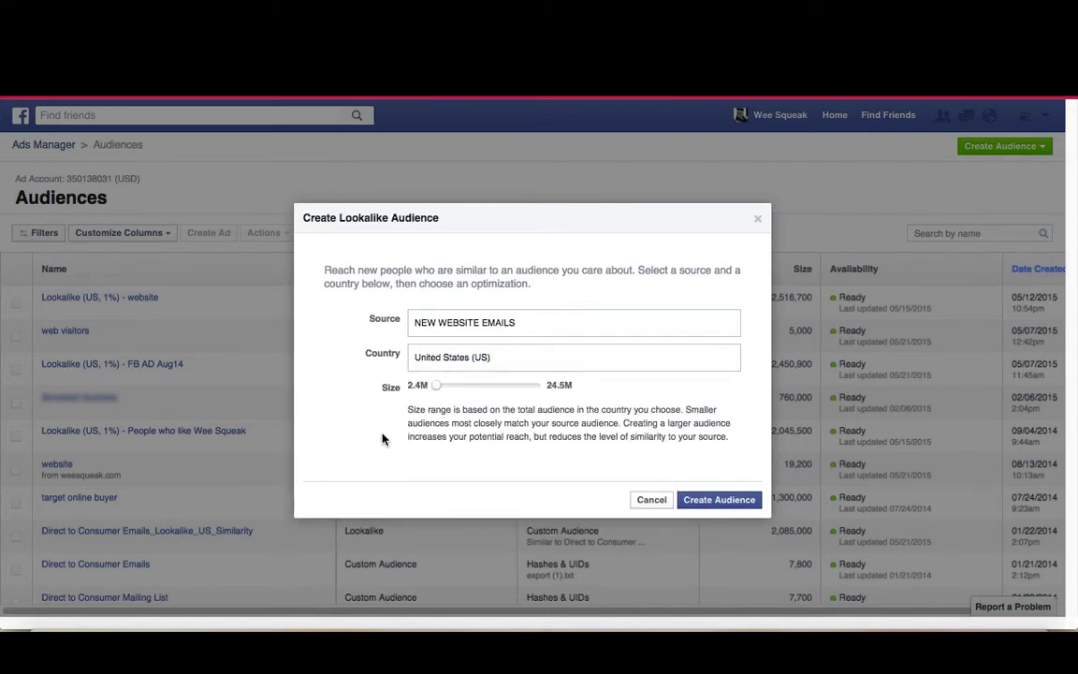
{"action": "mouse_move", "coordinate": [440, 392]}
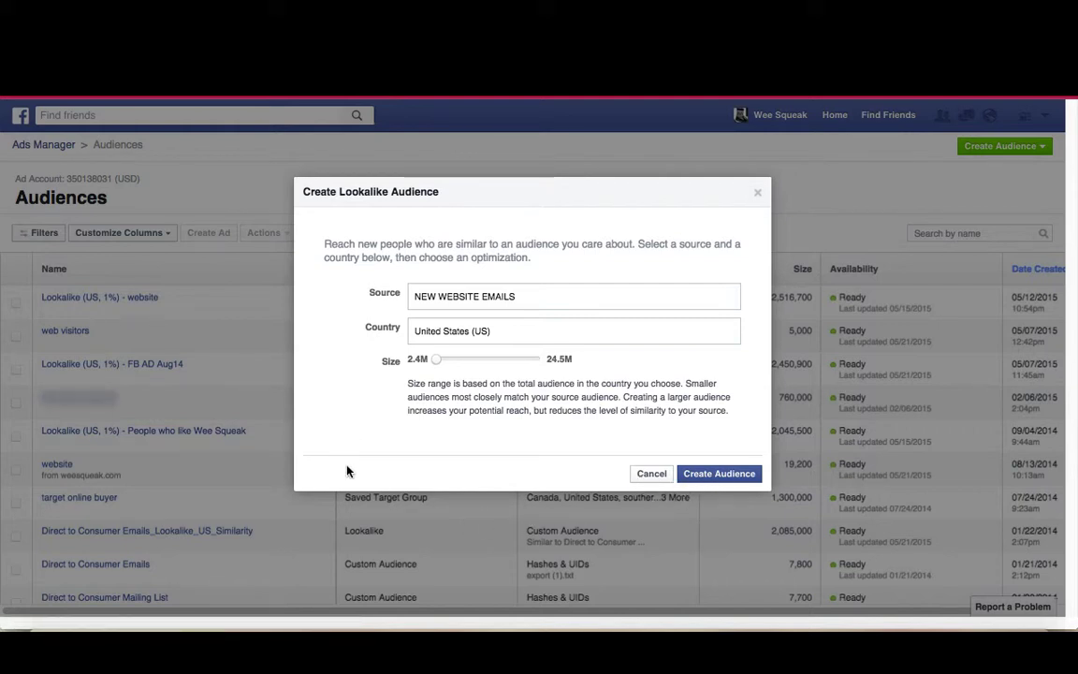
{"action": "left_click", "coordinate": [718, 484]}
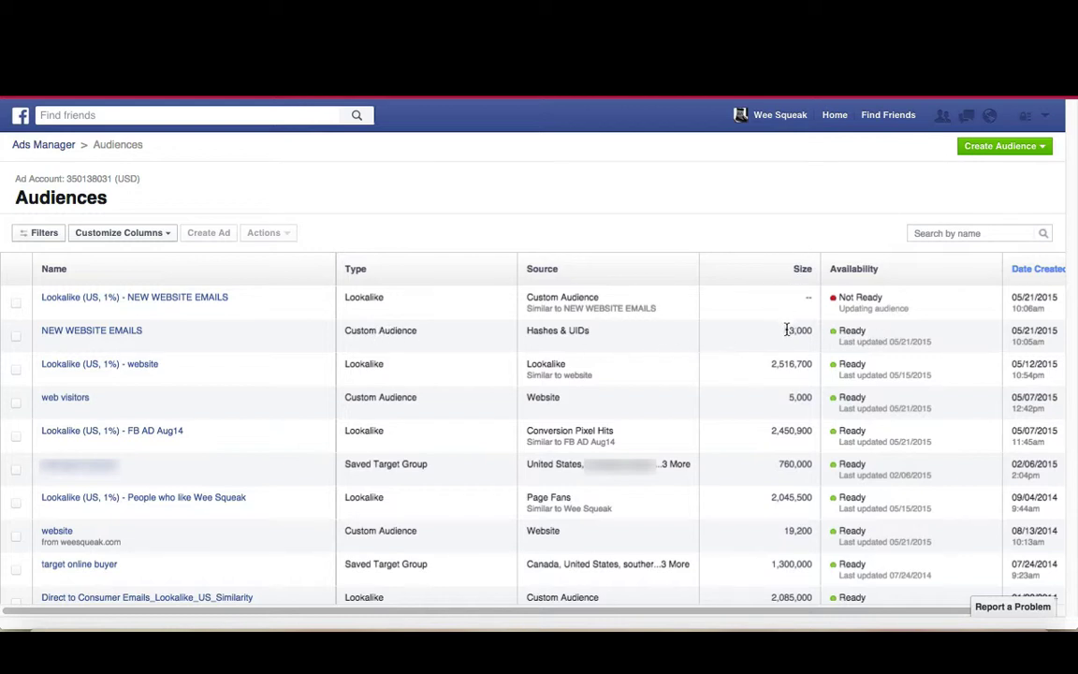
- Check the size of the NEW WEBSITE EMAILS audience in the audience list
{"action": "left_click_drag", "start_coordinate": [784, 331], "coordinate": [817, 331]}
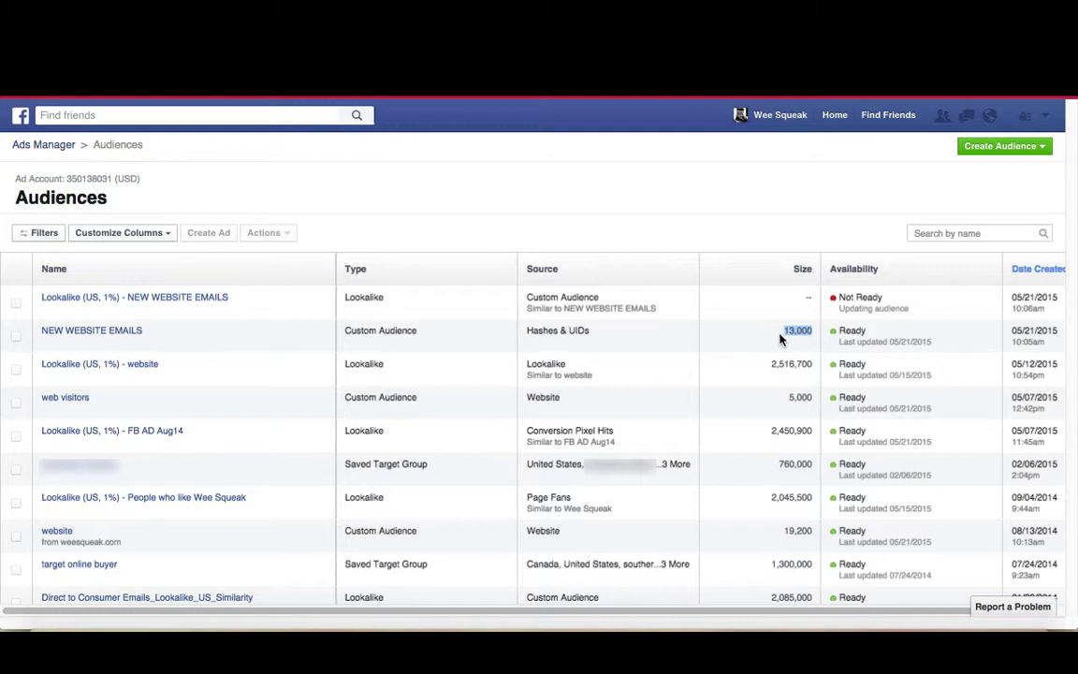
{"action": "left_click", "coordinate": [790, 234]}
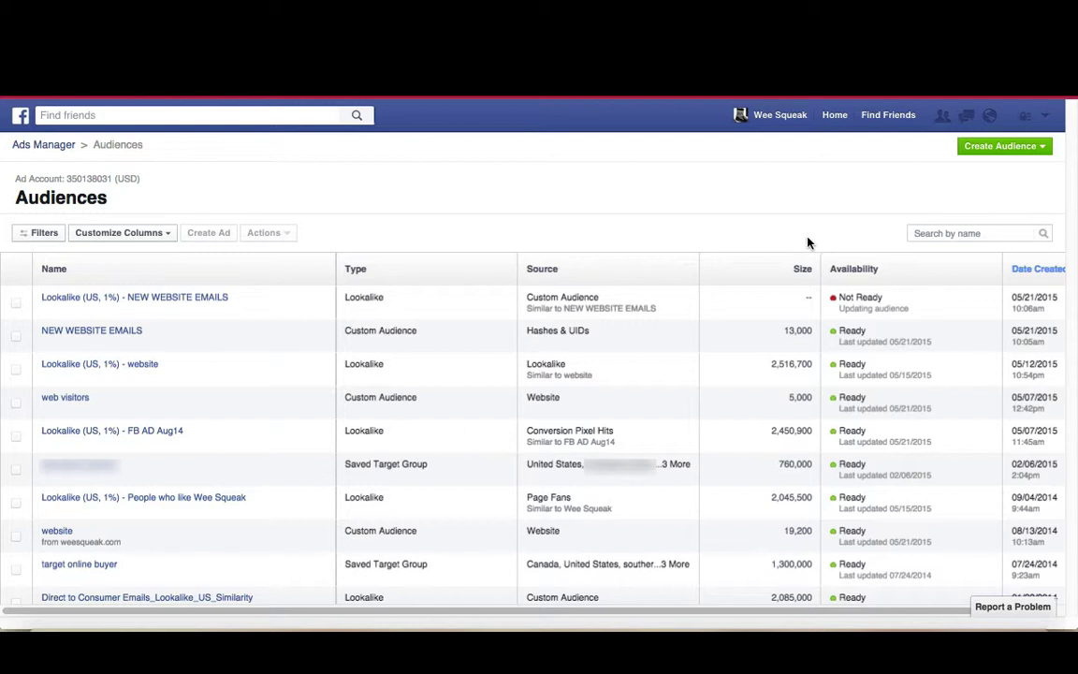
{"action": "mouse_move", "coordinate": [112, 337]}
- Review the sources available for a new lookalike audience, then close the dialog without creating one
{"action": "left_click", "coordinate": [1043, 154]}
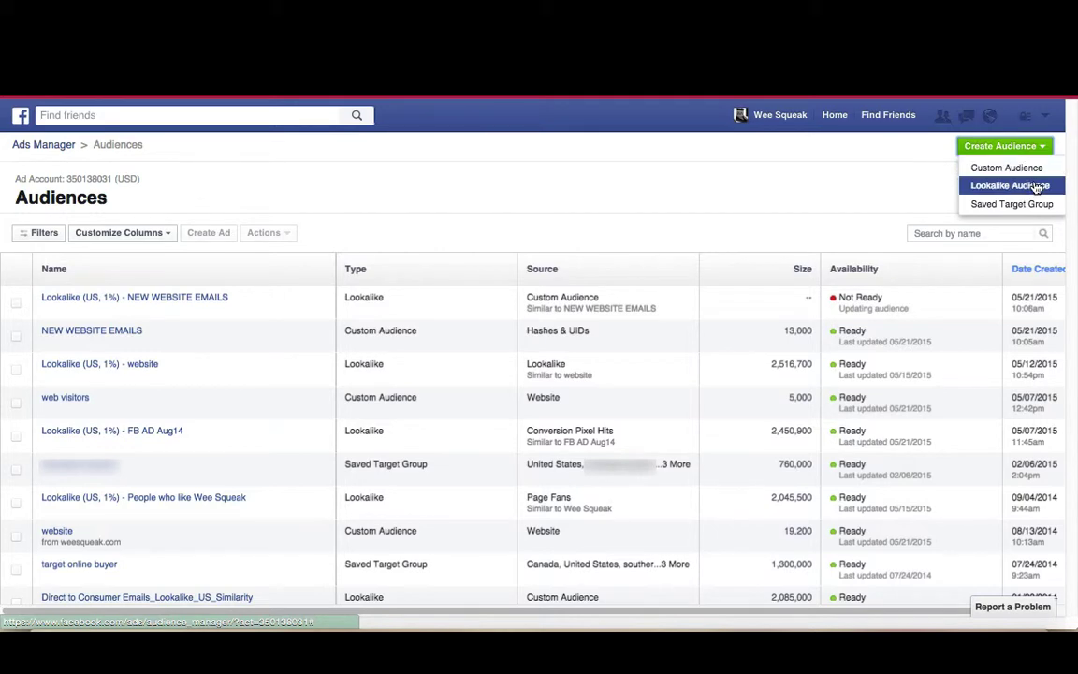
{"action": "left_click", "coordinate": [1035, 185]}
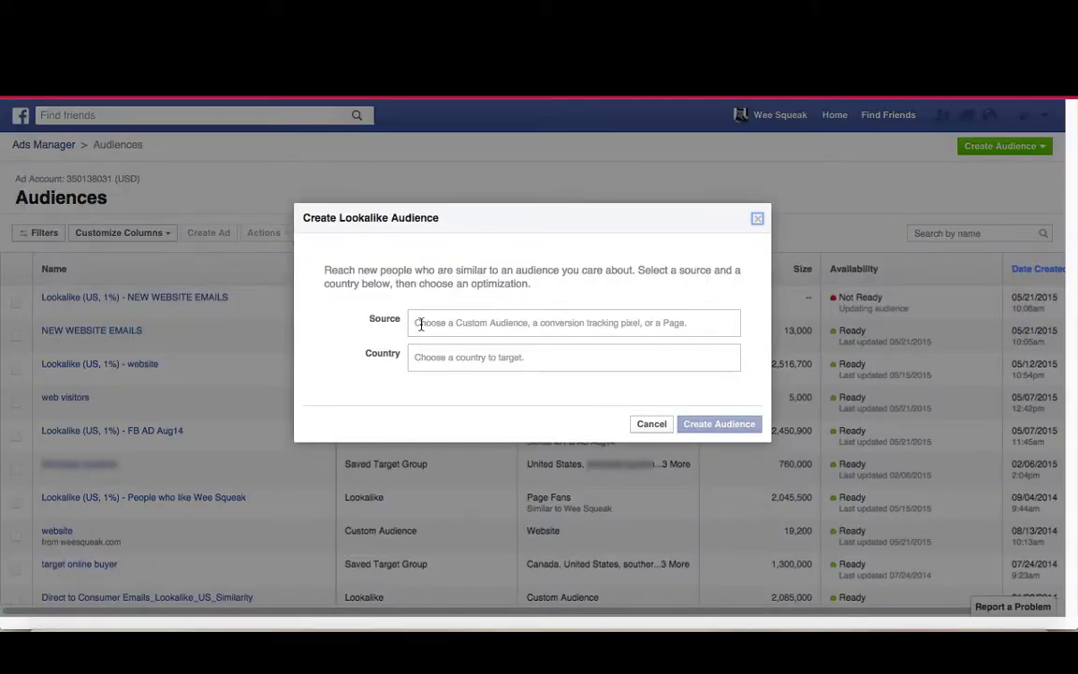
{"action": "left_click", "coordinate": [420, 325]}
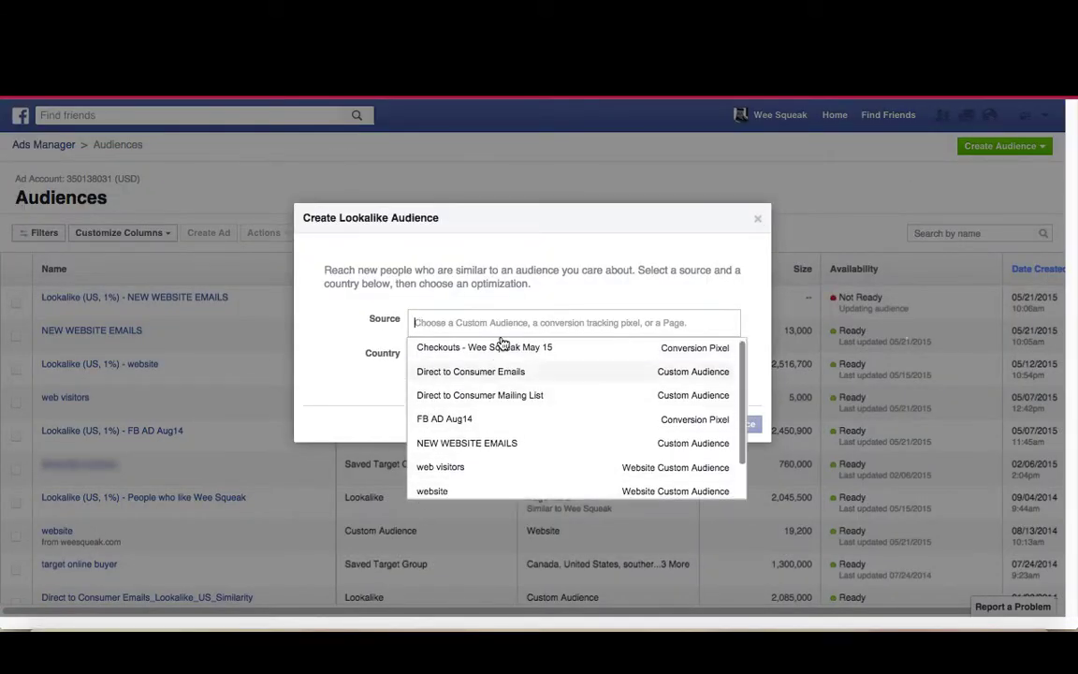
{"action": "scroll", "coordinate": [491, 383], "scroll_direction": "down", "scroll_amount": 2}
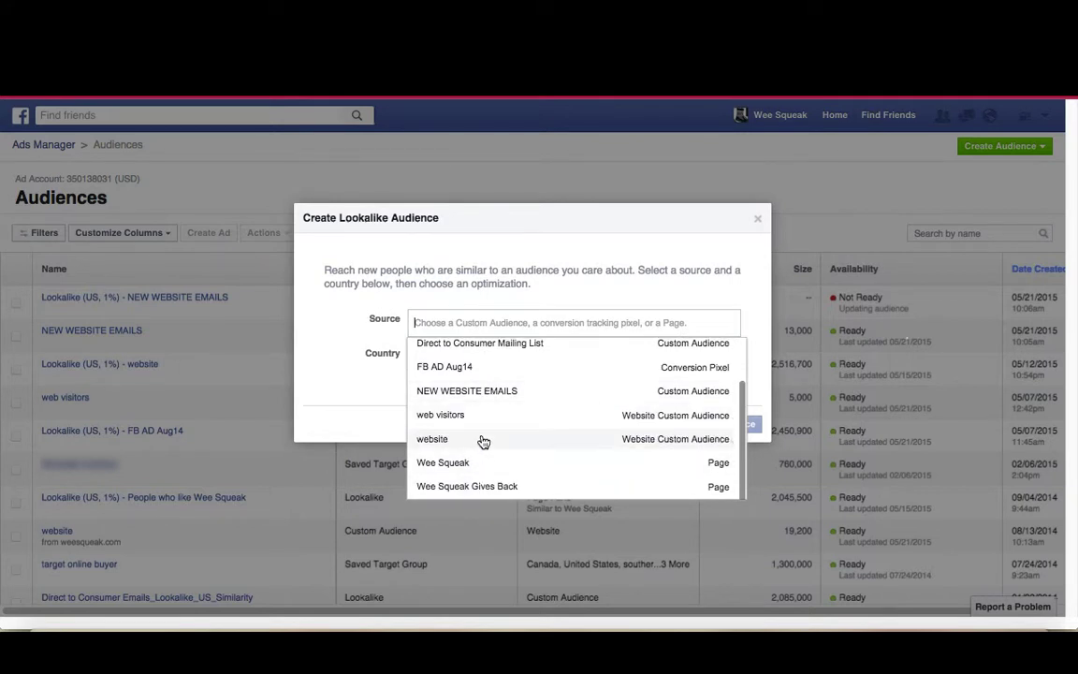
{"action": "scroll", "coordinate": [483, 442], "scroll_direction": "up", "scroll_amount": 3}
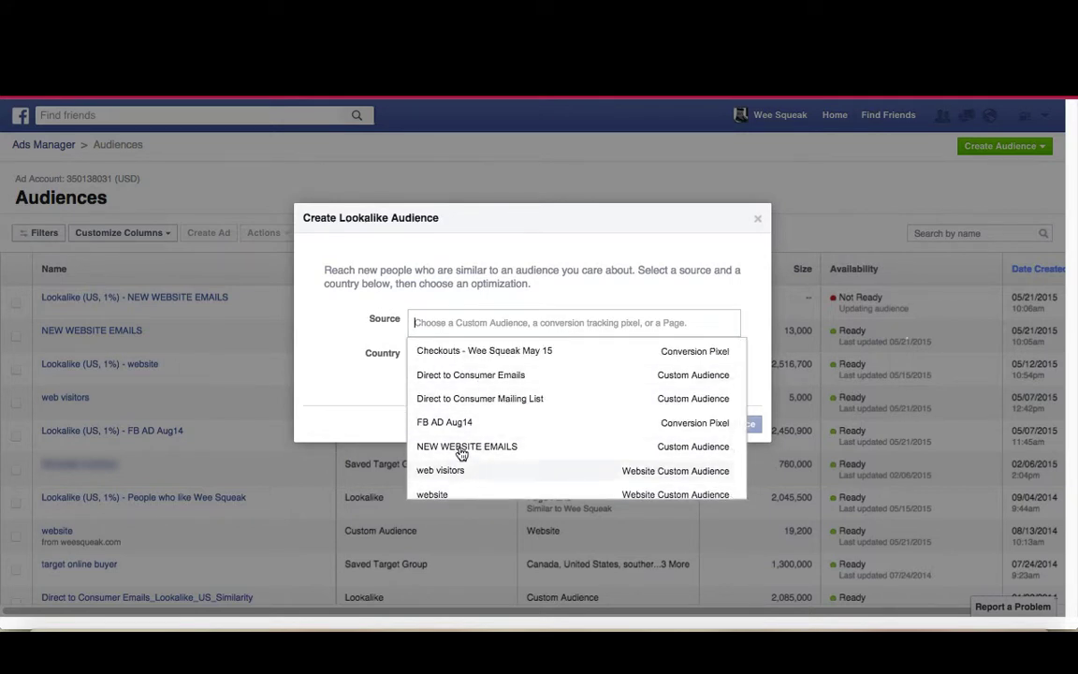
{"action": "left_click", "coordinate": [599, 281]}
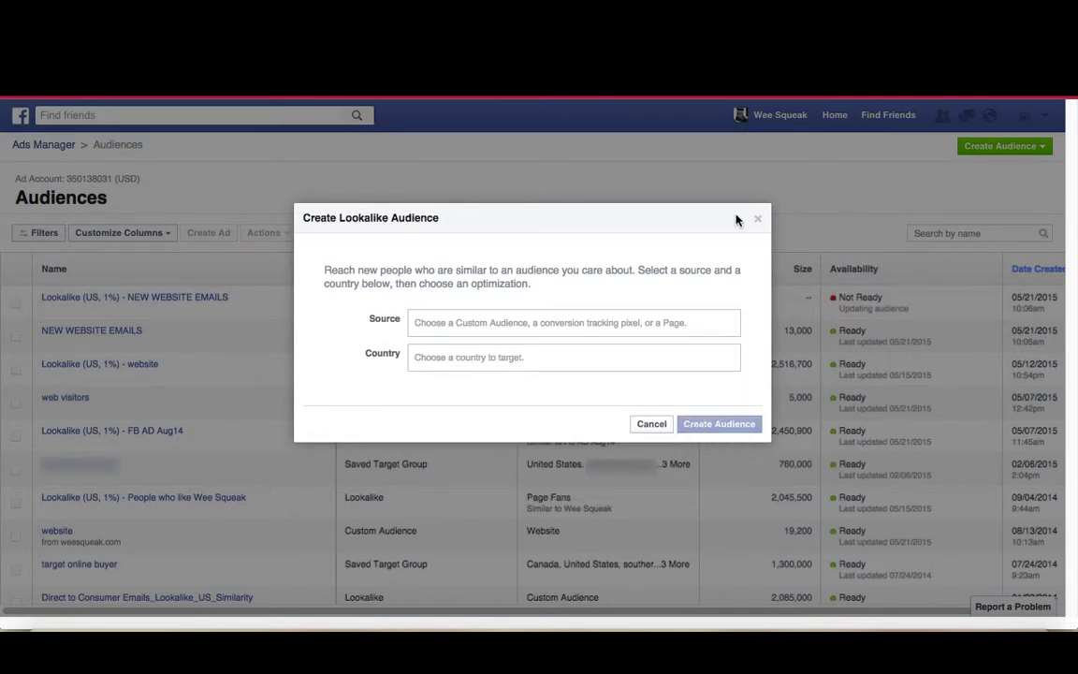
{"action": "left_click", "coordinate": [758, 221]}
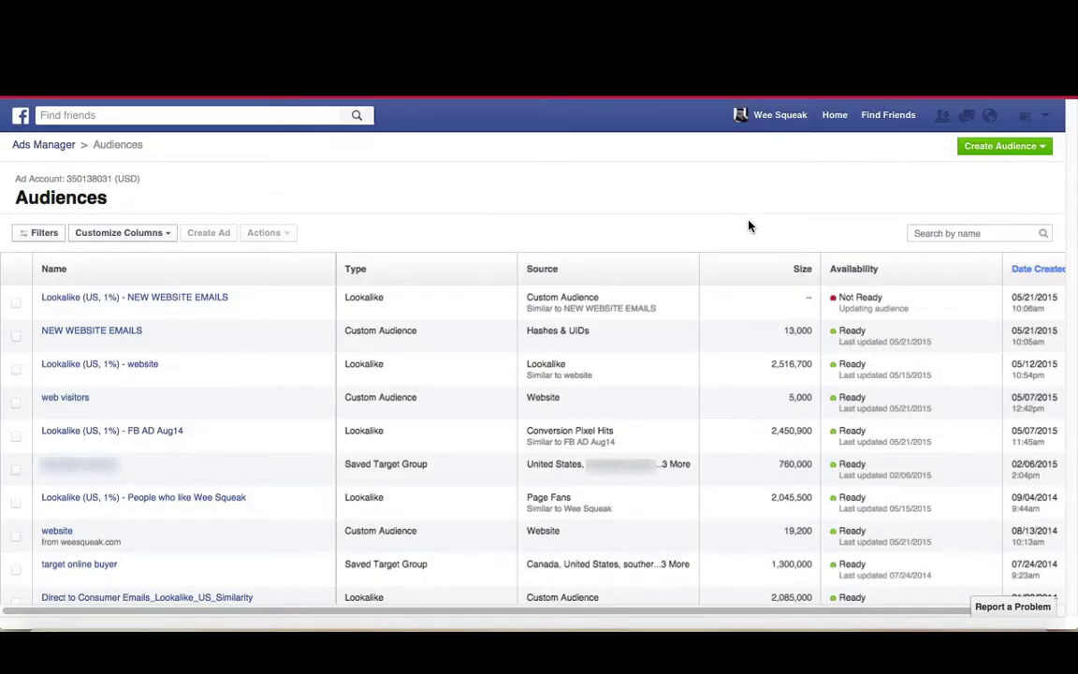